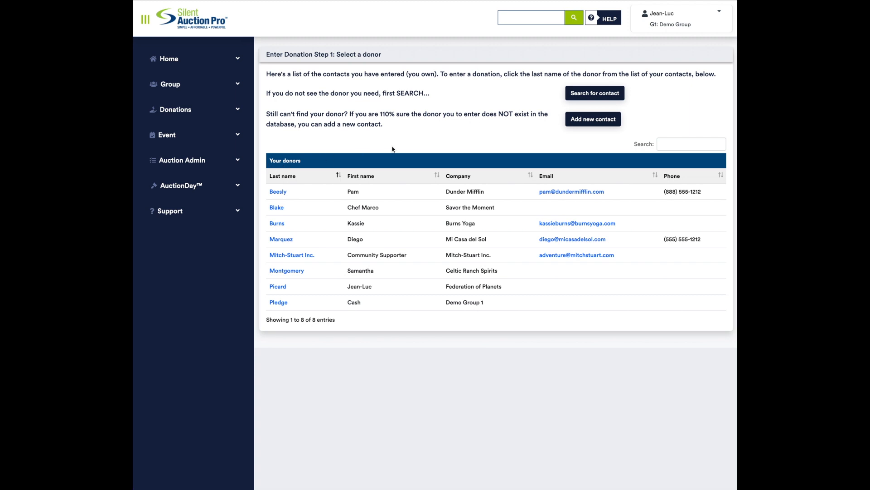
Step: Search the contacts for "private" and open a blank form for a new contact
click(614, 96)
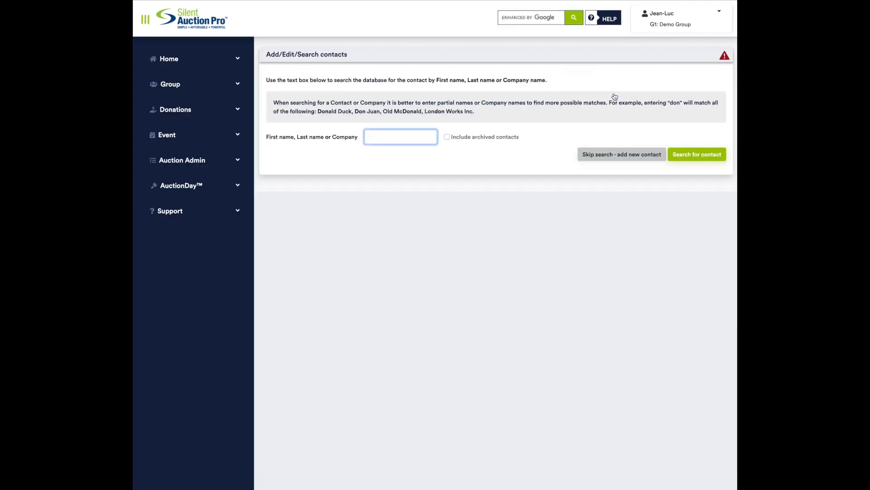
text(private)
click(705, 154)
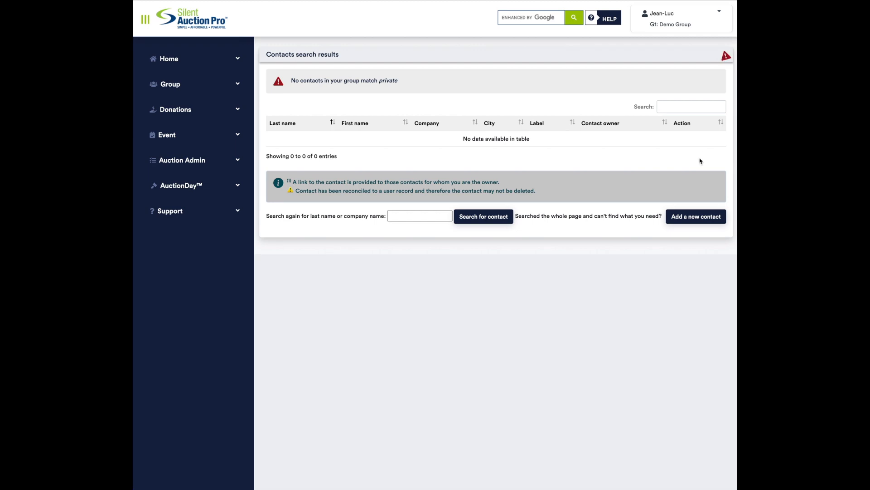
click(695, 217)
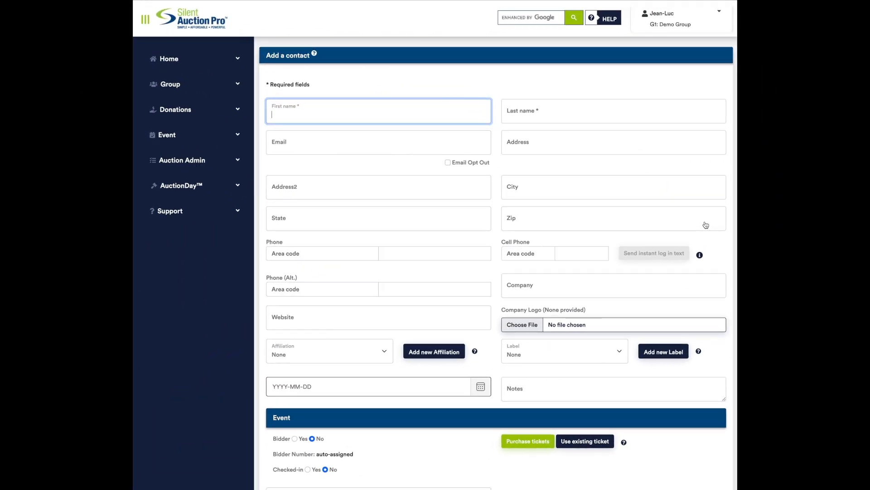
Step: Enter Community Supporter as the new contact's first name and Private Jets Inc as the last name
text(Comm)
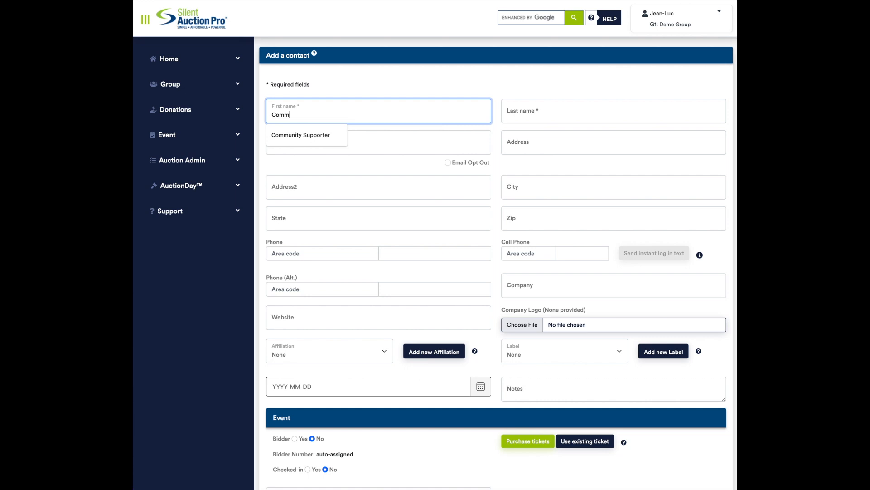
key(Down)
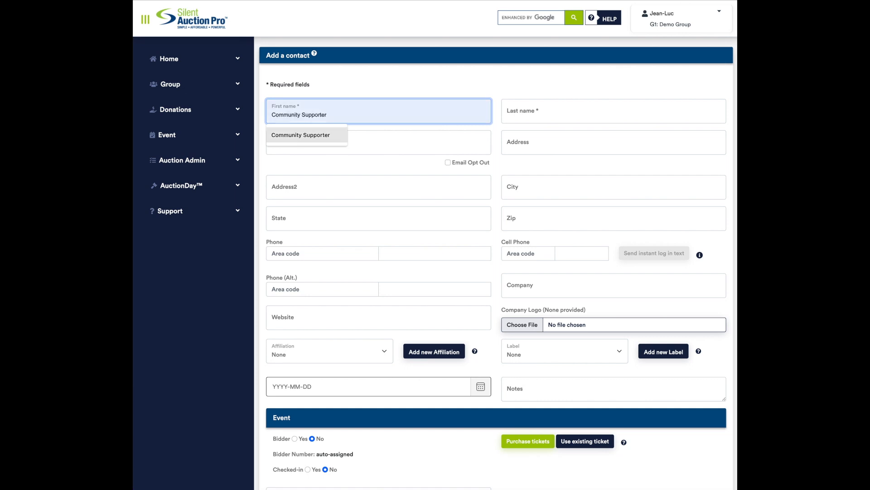
key(Return)
key(Tab)
text(Privat)
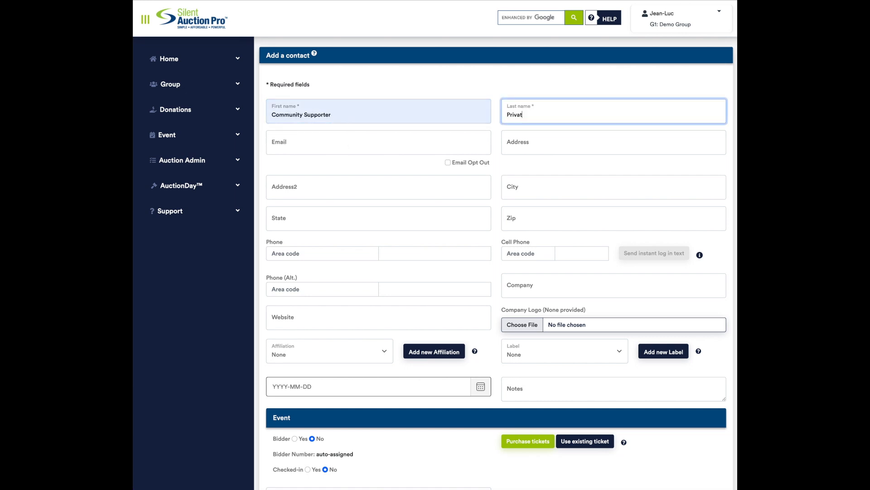
text(e Jets Inc)
key(Tab)
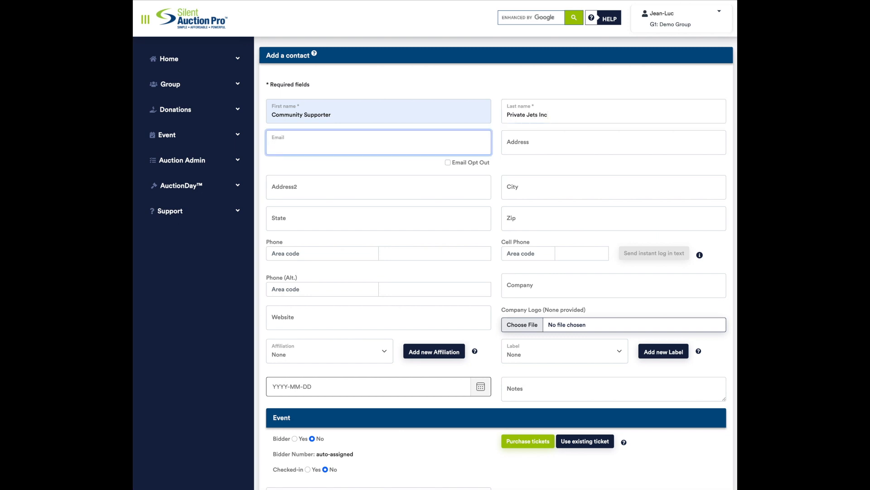
Step: Fill in the contact's e-mail and street address
key(ctrl+v)
key(Tab)
key(Tab)
text(999 Private Jet Dr)
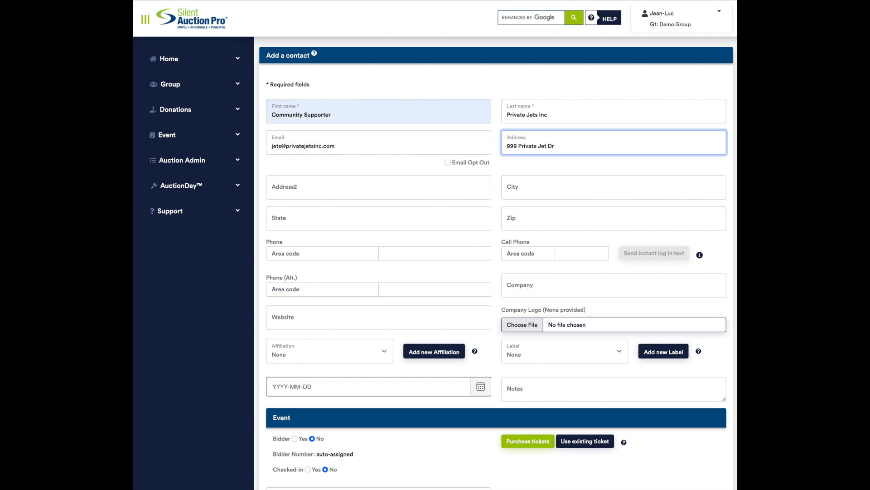
key(Tab)
key(Tab)
text(Anyt)
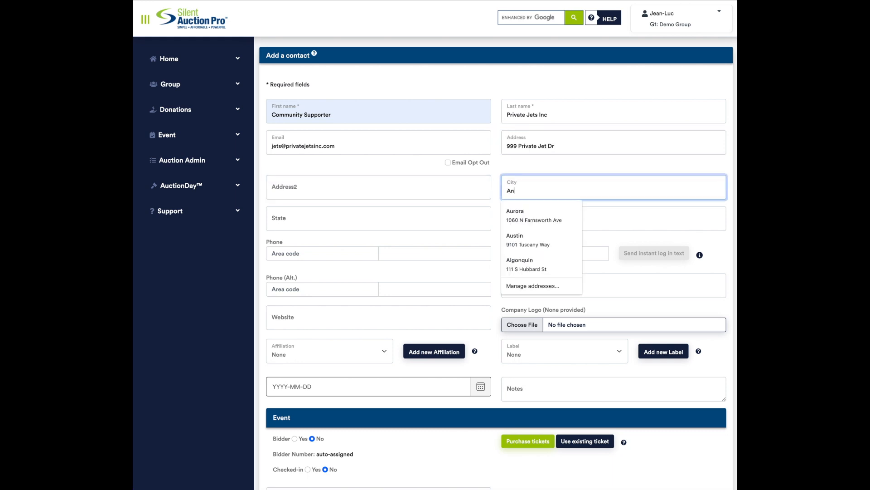
text(own)
key(Tab)
text(CA)
key(Tab)
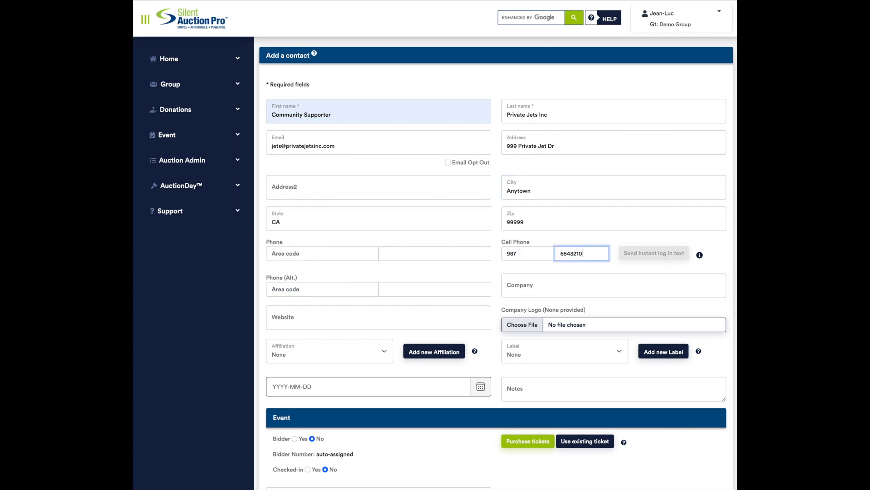
key(Tab)
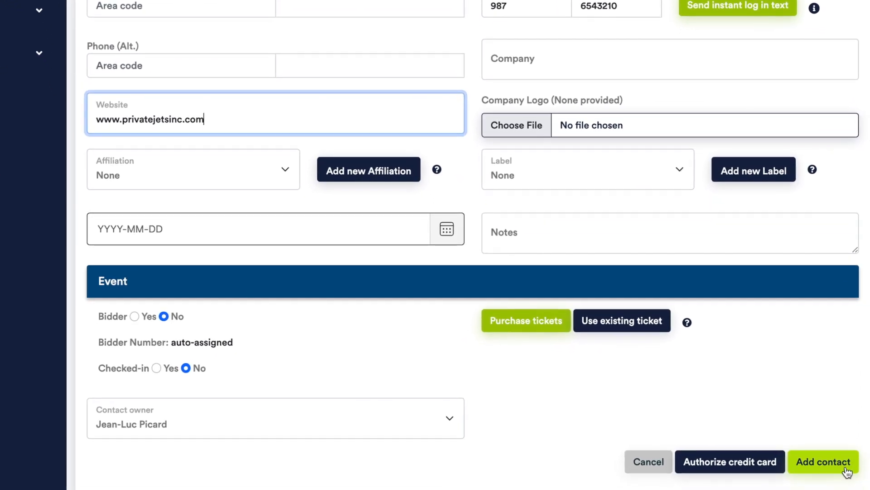
click(845, 454)
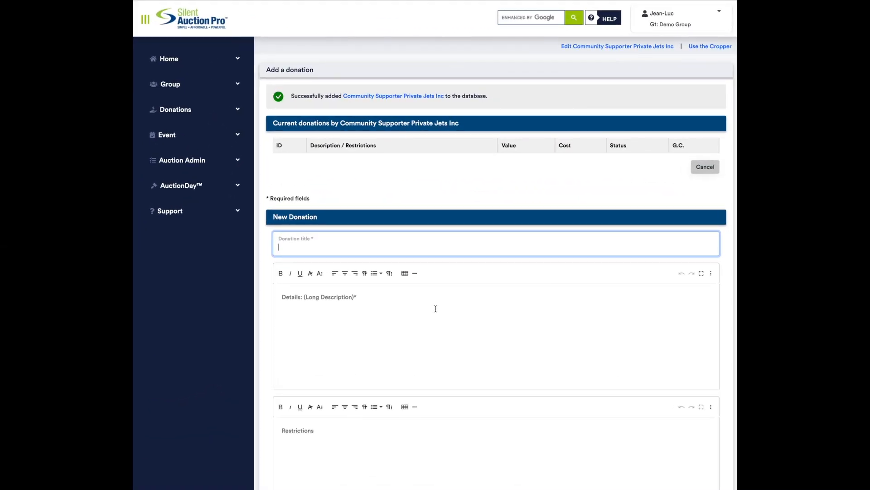
Step: Title the donation Private Jet Flight, describe the stylish trip with a friendly attendant, and enter "Maximum distance: 500 miles" as the restriction
text(Private Jet Flight)
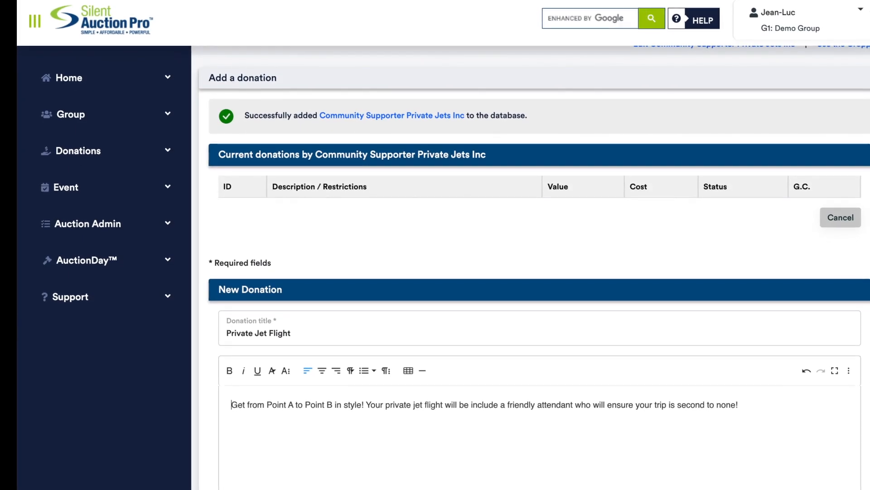
scroll(539, 291, down, 2)
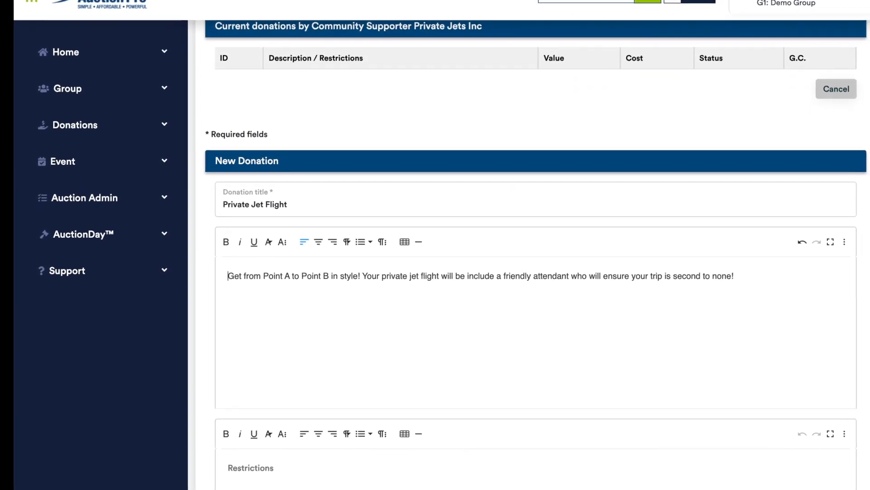
click(371, 486)
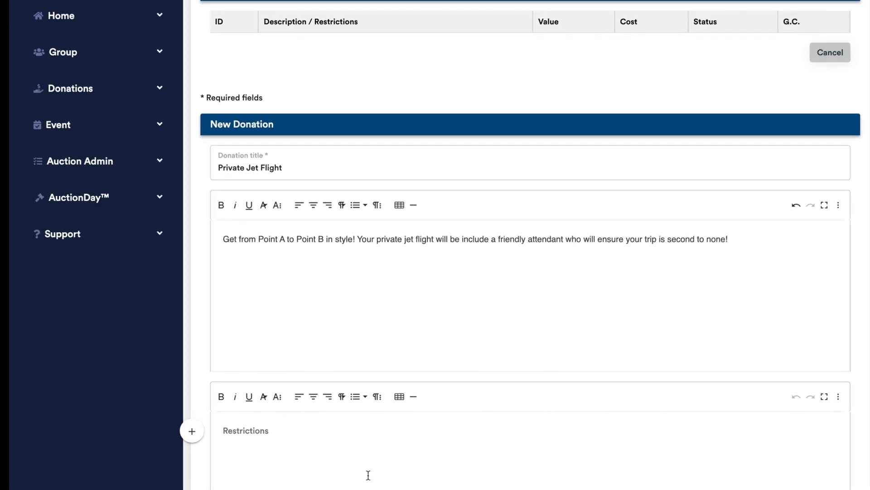
text(Maximu)
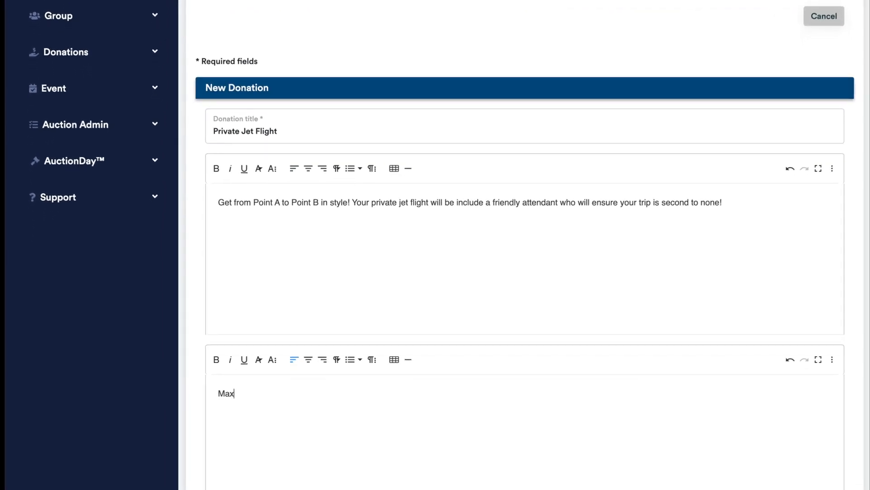
text(m dis)
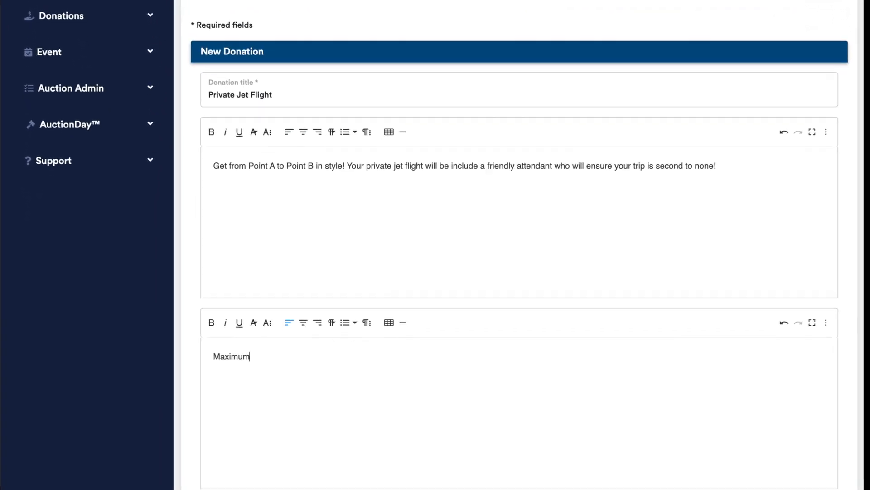
text(tance: 500 miles)
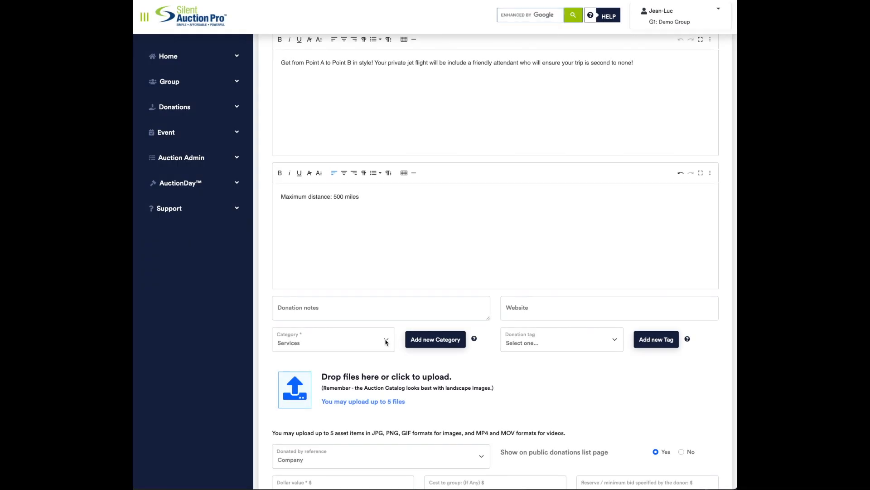
Step: Set the category to Services and upload inside private jet.jpeg, jet boarding.jpg and jet1.jpg, ordering jet1.jpg first
click(386, 343)
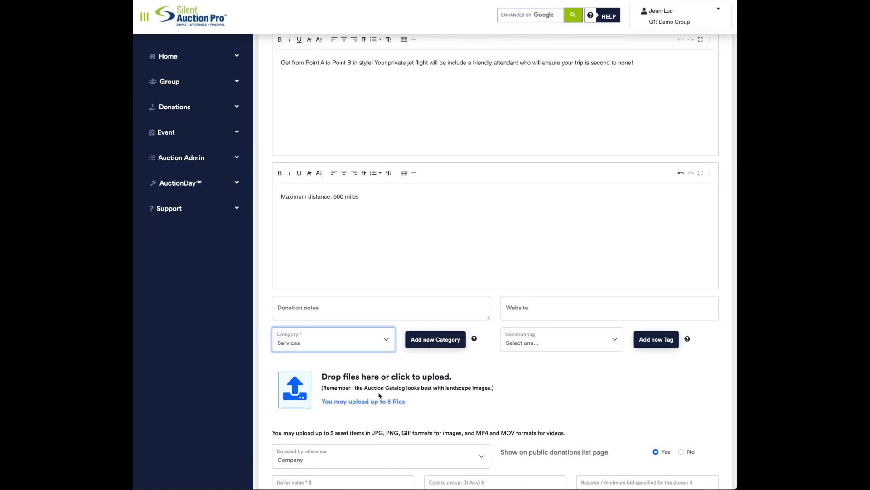
click(308, 383)
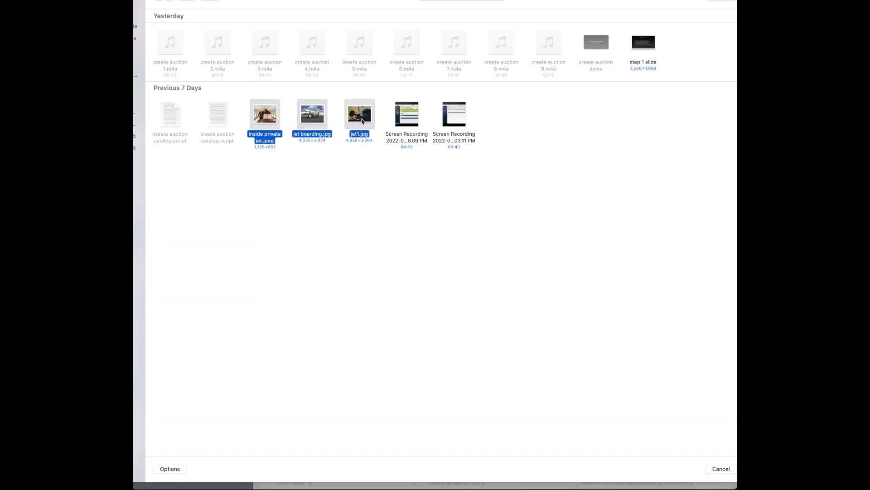
key(Return)
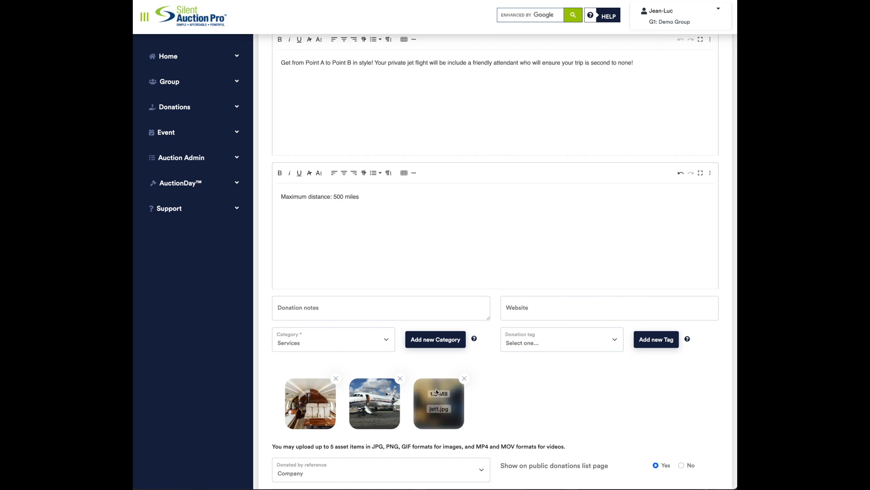
drag(433, 389, 478, 414)
drag(374, 403, 310, 403)
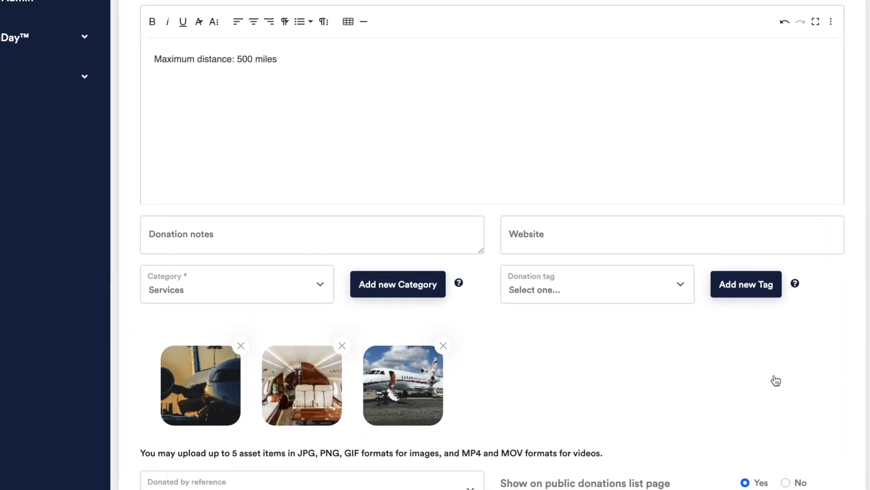
Step: Set the donated-by reference to Company, dollar value to 2500 and item status to Received by Auction Admin, and add the donation
scroll(854, 399, down, 3)
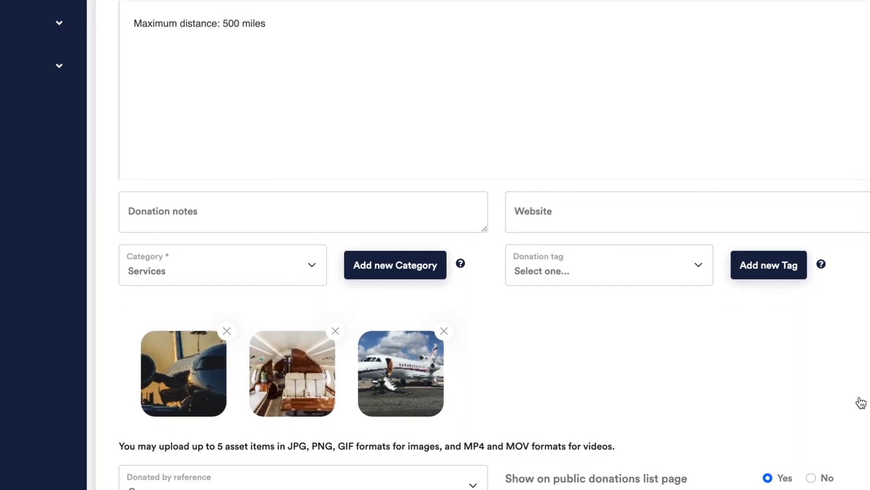
scroll(480, 254, down, 2)
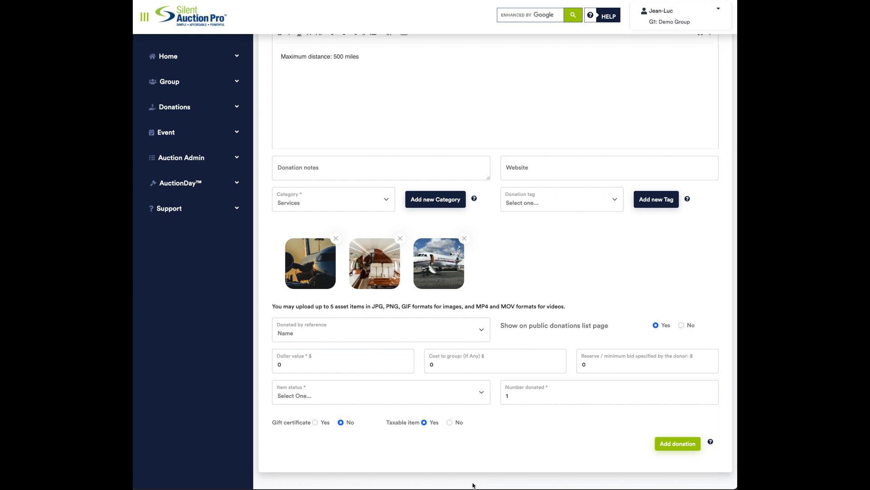
click(482, 333)
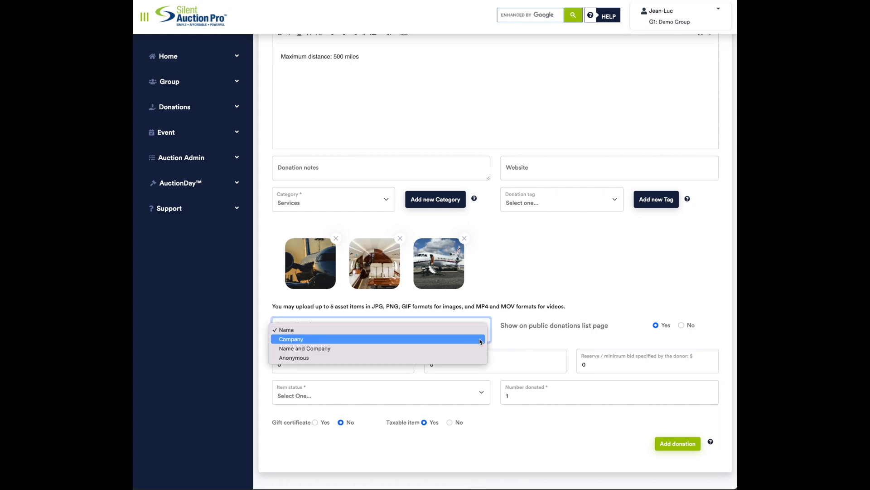
click(480, 341)
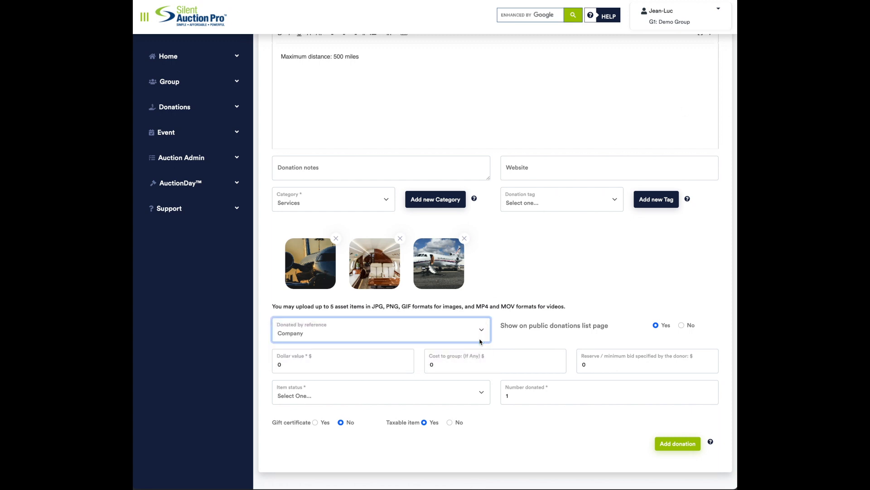
click(359, 362)
text(2500)
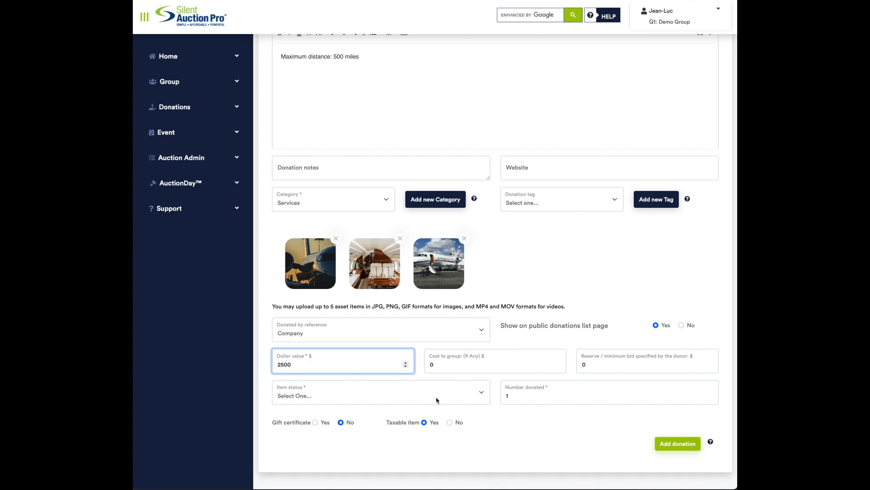
click(438, 396)
click(467, 438)
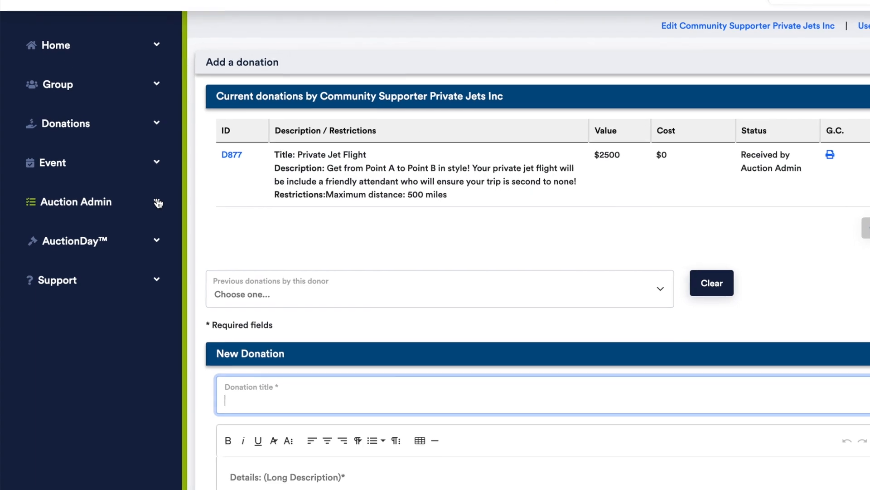
Step: Start creating an auction item bundle with auction item number 99 and proceed to choosing its donations
click(156, 202)
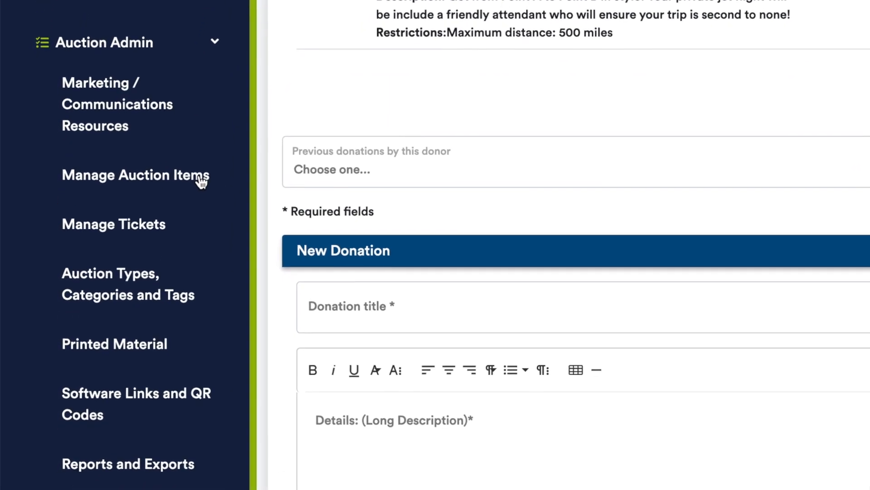
click(201, 178)
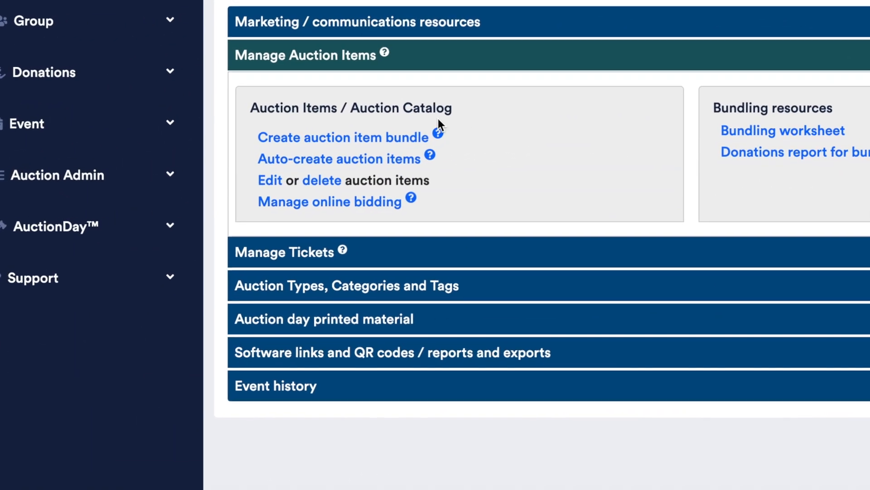
click(394, 160)
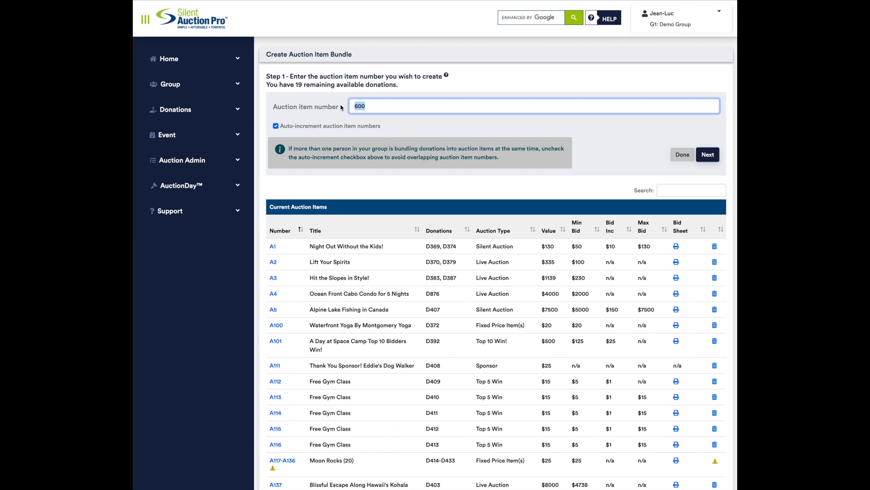
text(99)
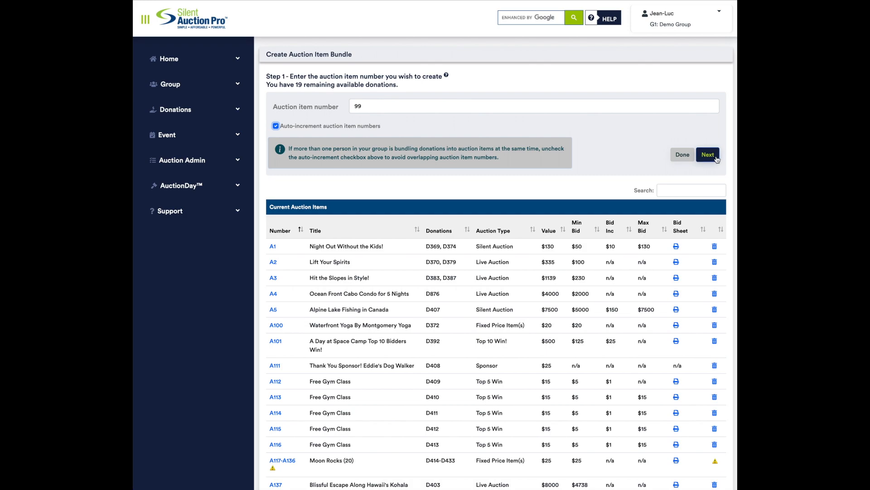
click(708, 155)
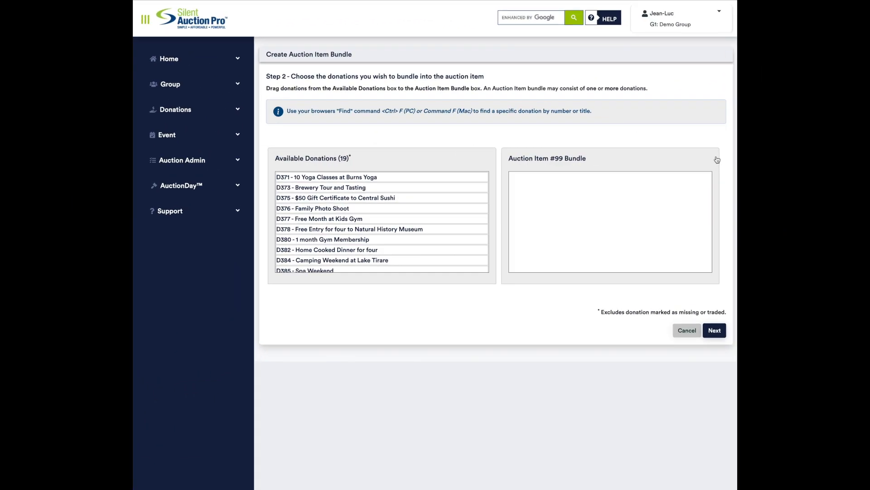
Step: Add the Private Jet Flight and Discover Lake Tahoe's Pristine Beauty donations to the auction item 99 bundle and proceed
scroll(453, 193, down, 5)
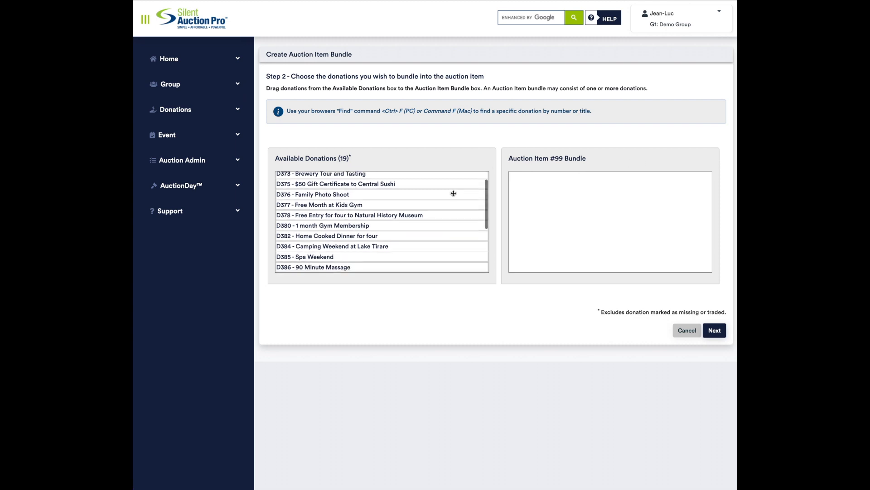
scroll(453, 193, down, 1)
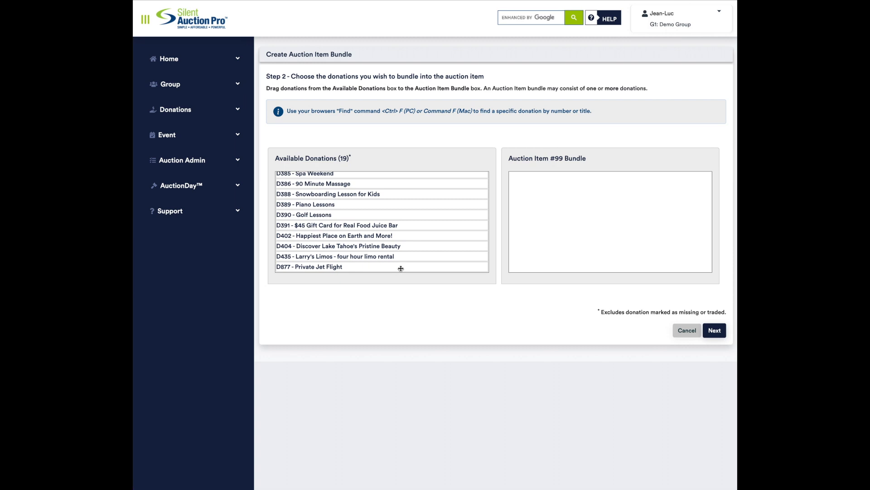
drag(646, 199, 647, 200)
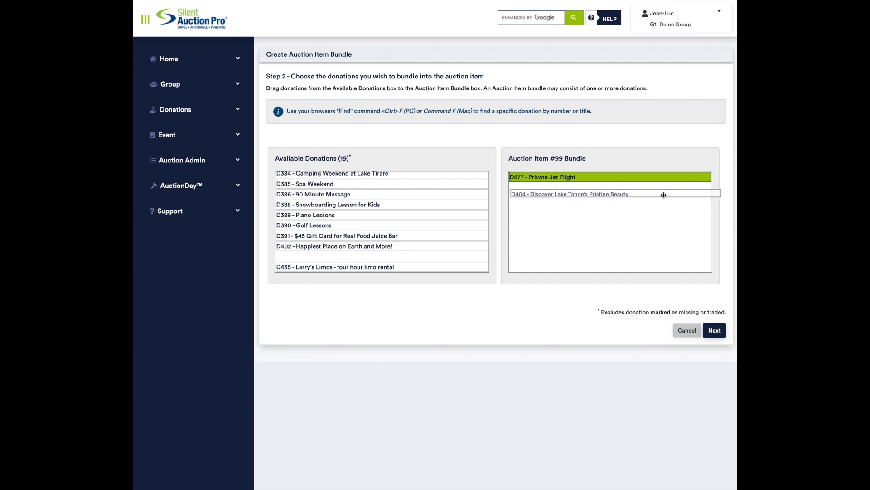
drag(664, 194, 664, 196)
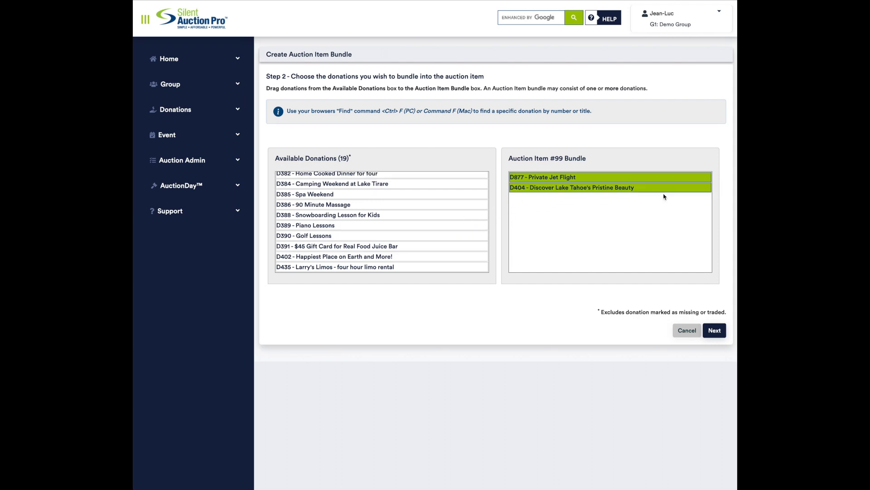
click(724, 330)
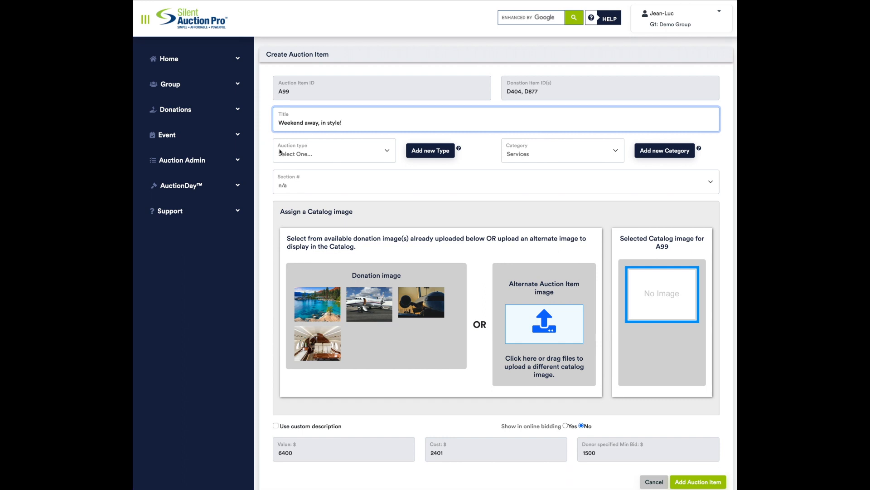
Step: Title the item "Weekend away, in style!", set its auction type to Silent Auction and assign the close-up jet engine photo as catalog image
click(389, 153)
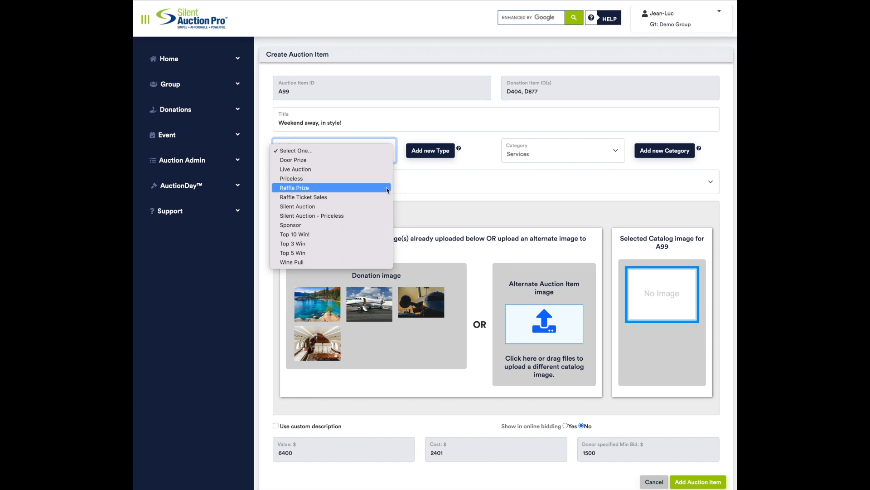
click(386, 211)
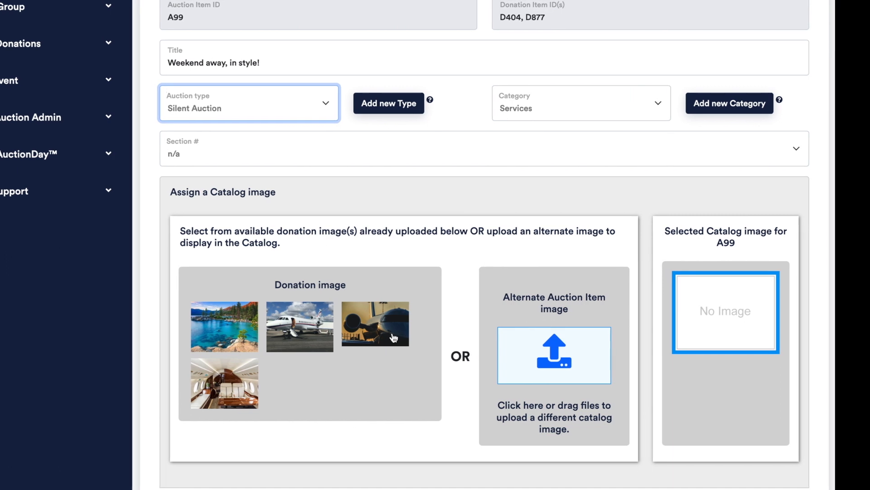
click(394, 337)
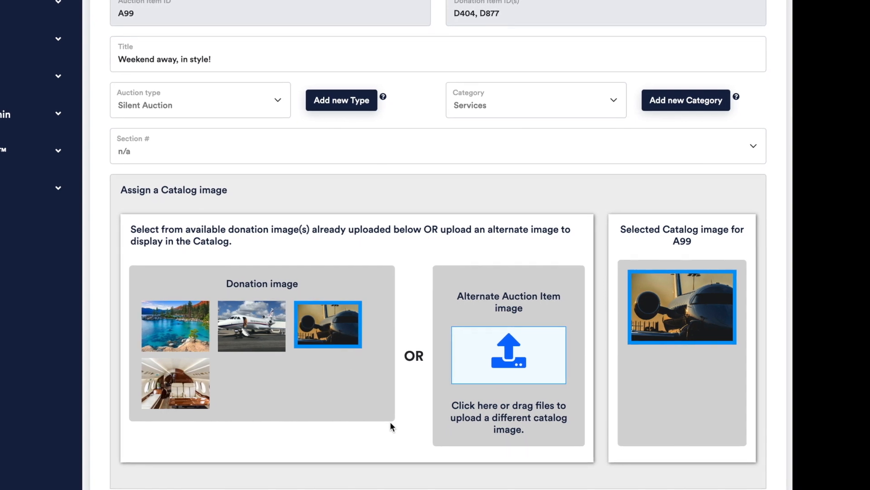
Step: Show the item in online bidding, set minimum bid 3000, buy it now price 7000 and bid increment 150, and add the auction item
scroll(387, 420, down, 3)
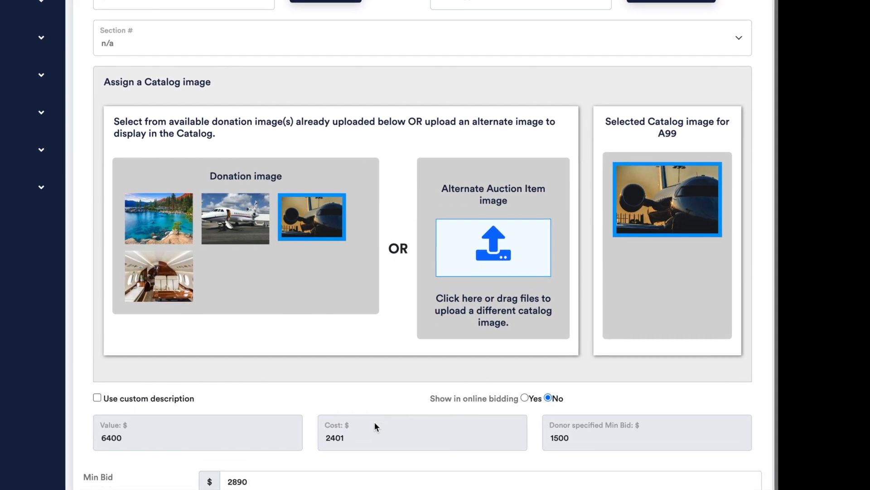
scroll(373, 424, down, 2)
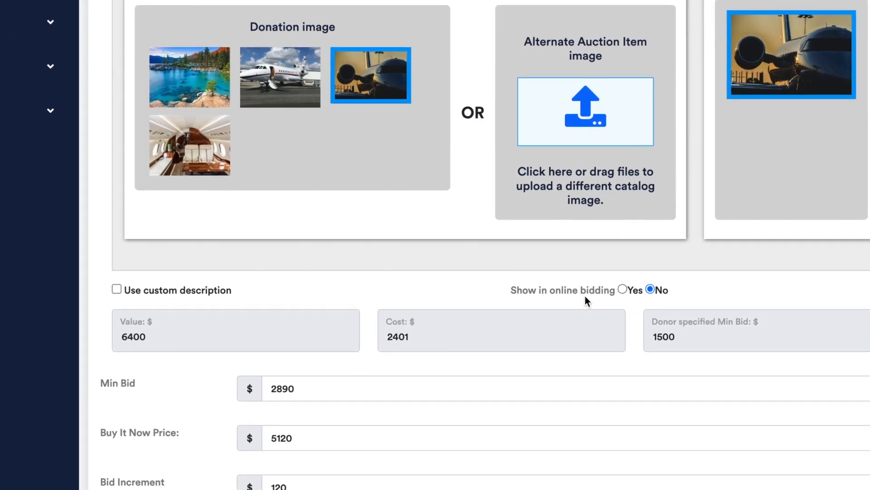
click(622, 282)
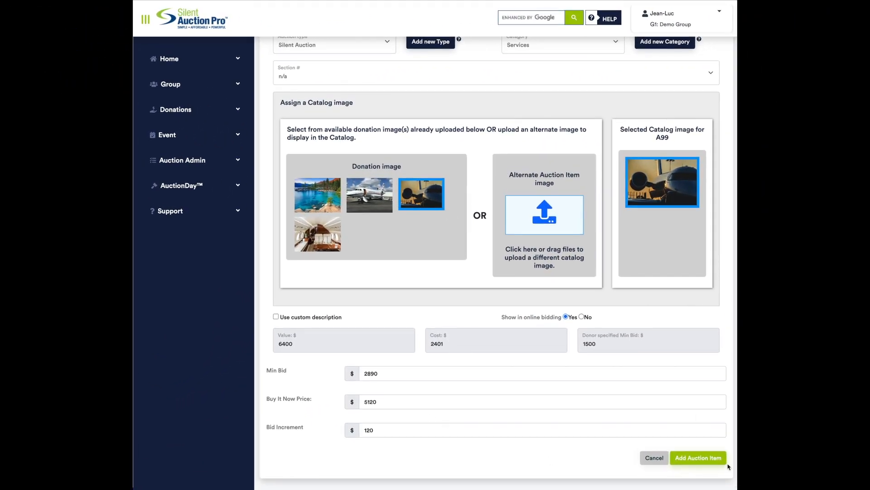
scroll(728, 466, down, 1)
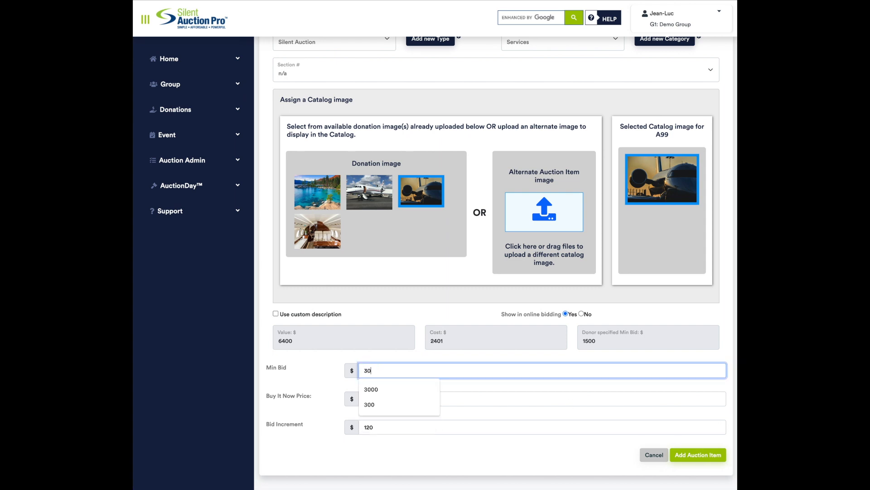
key(Tab)
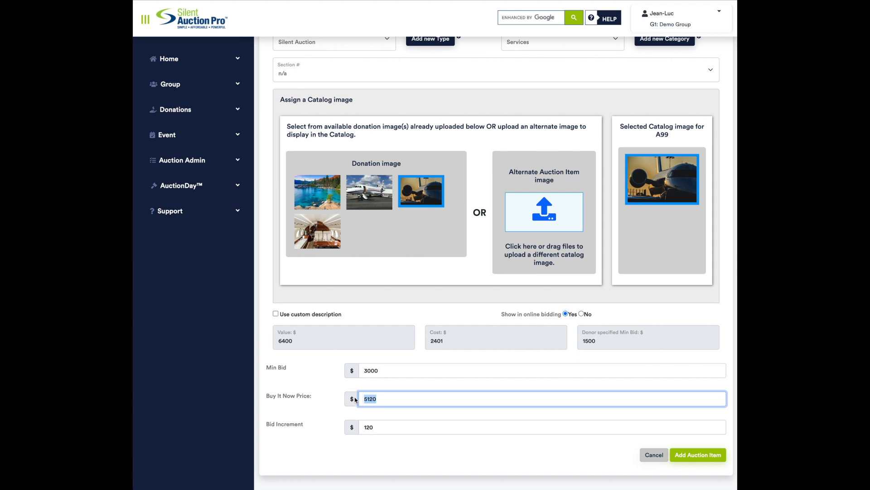
key(Tab)
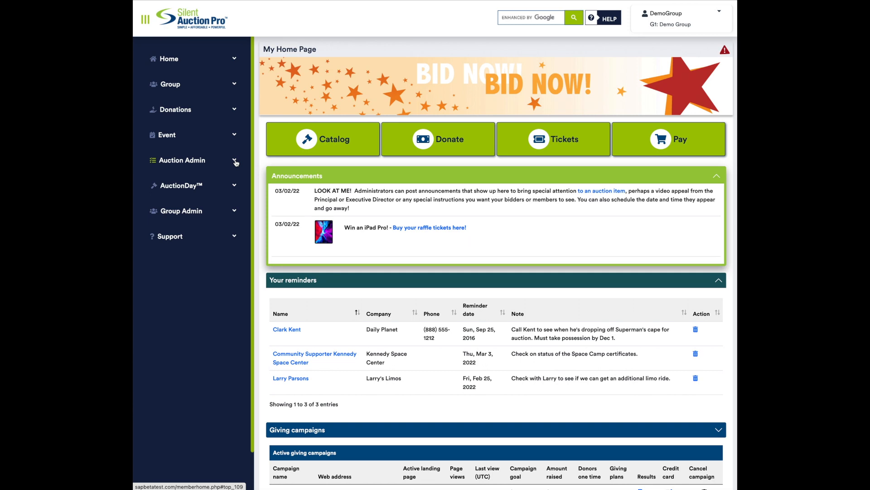
Step: Open online bidding management, check the bidding start and end dates, set the bidding extension length to 2 minutes and save the options
click(235, 161)
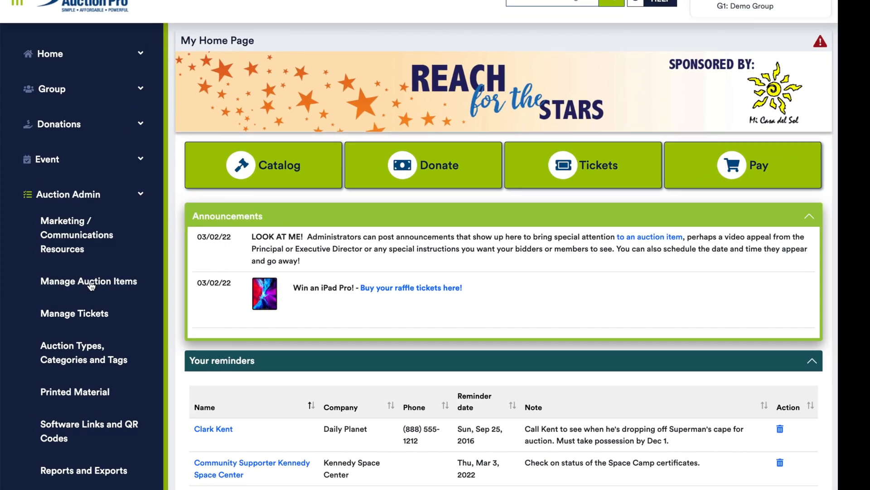
click(91, 281)
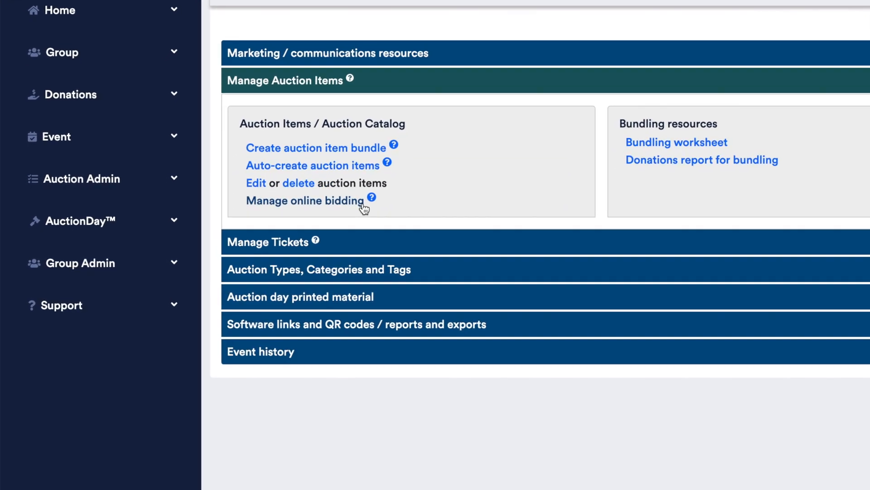
click(356, 204)
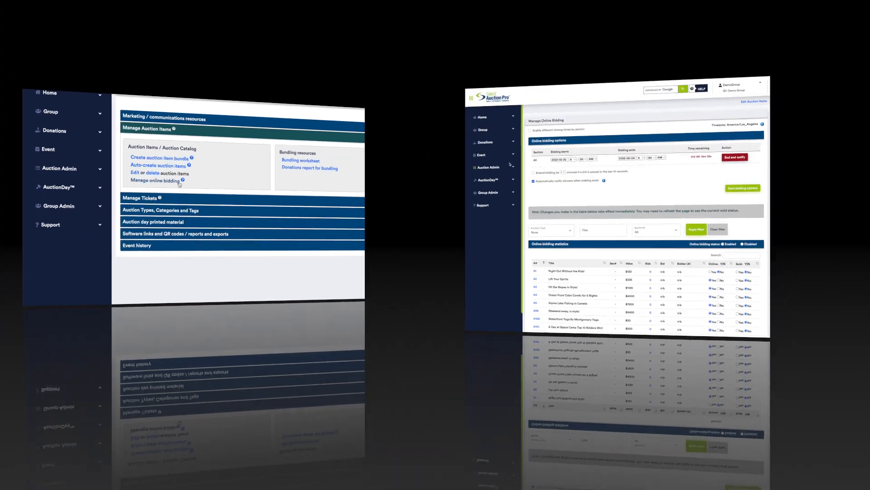
click(339, 147)
click(481, 148)
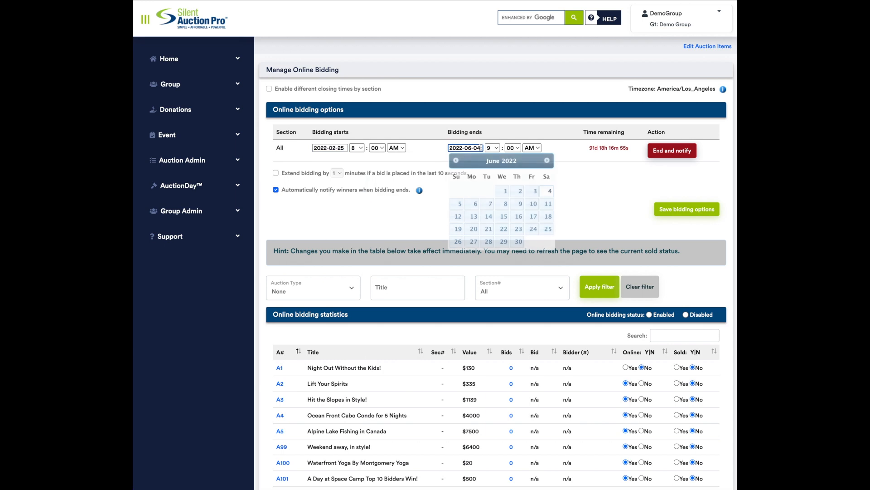
drag(628, 120, 642, 120)
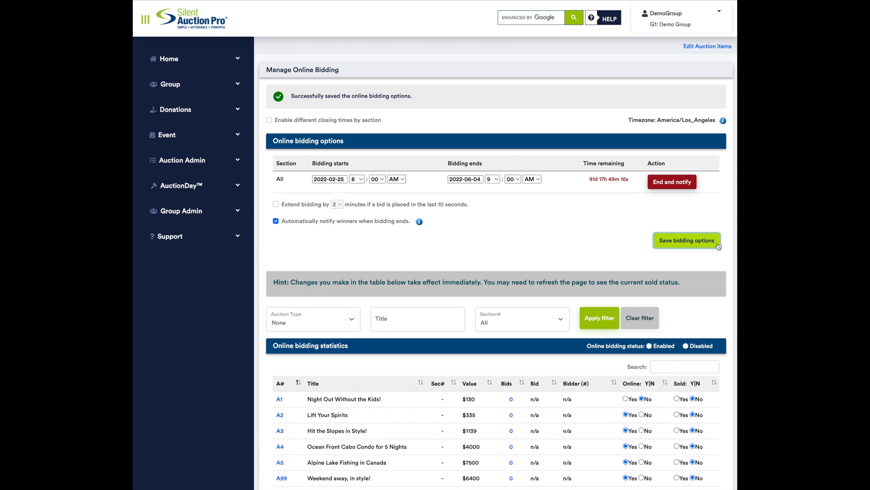
Step: Open the catalog from the home page and review the "Weekend away, in style!" listing, including its bidding details and both donations
click(235, 60)
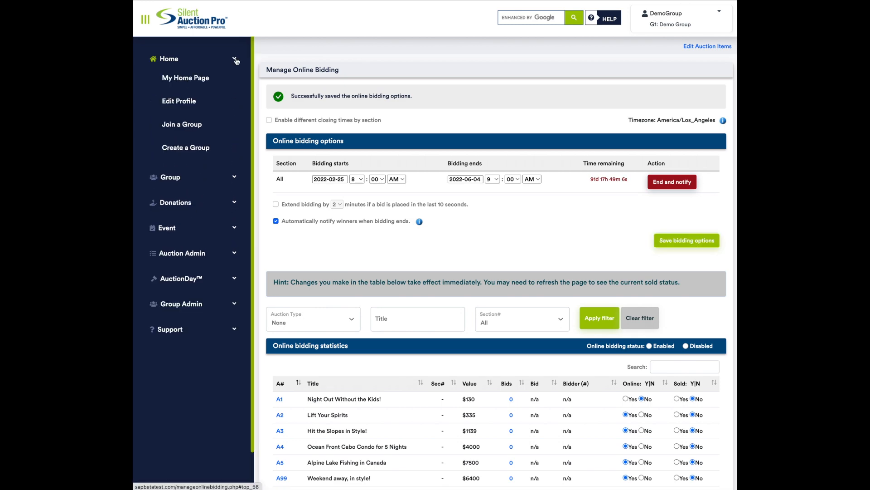
click(207, 79)
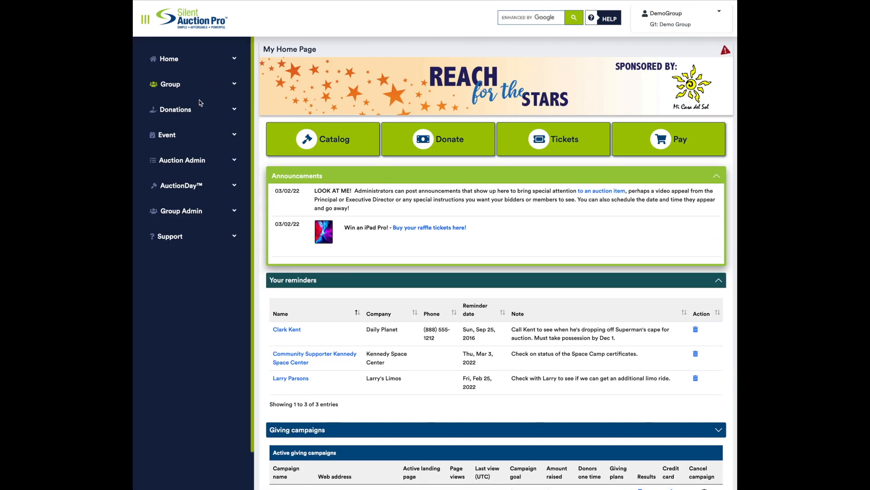
click(373, 146)
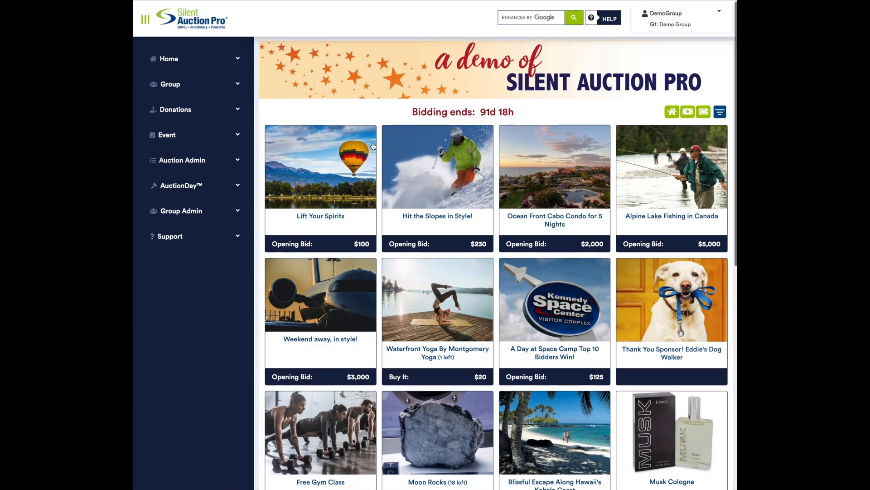
scroll(373, 146, down, 1)
scroll(373, 146, down, 3)
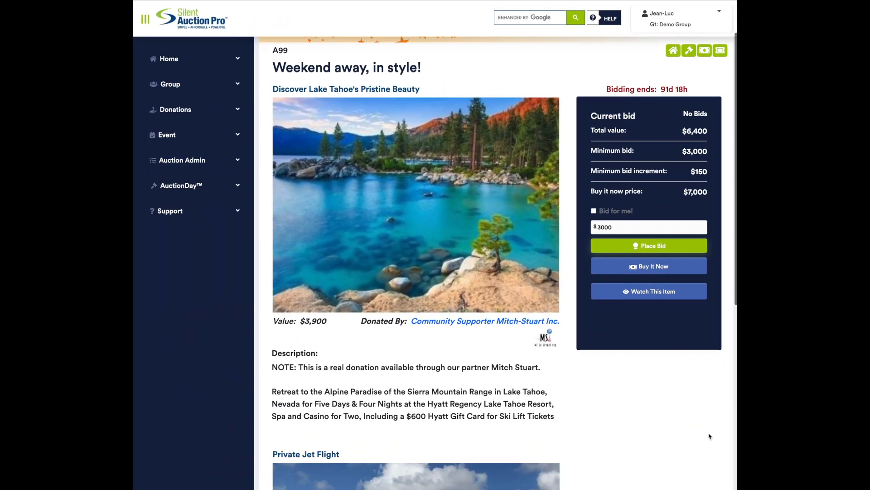
scroll(710, 433, down, 3)
scroll(710, 435, down, 3)
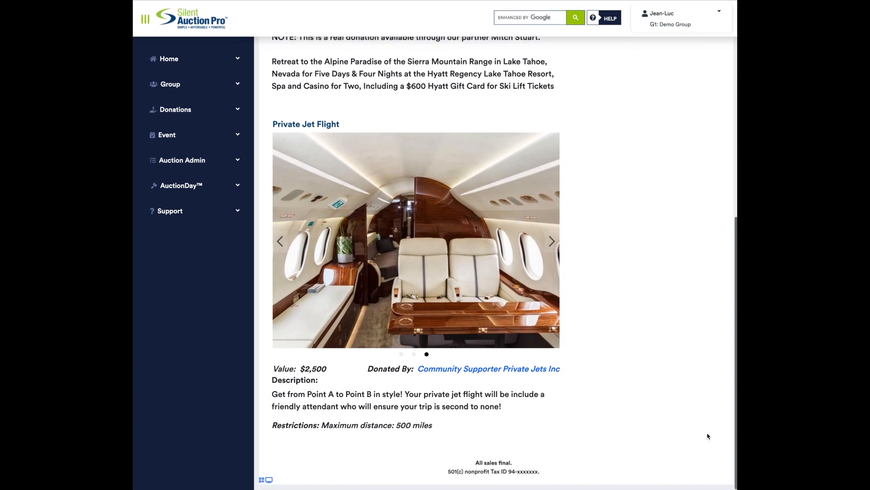
scroll(709, 436, up, 7)
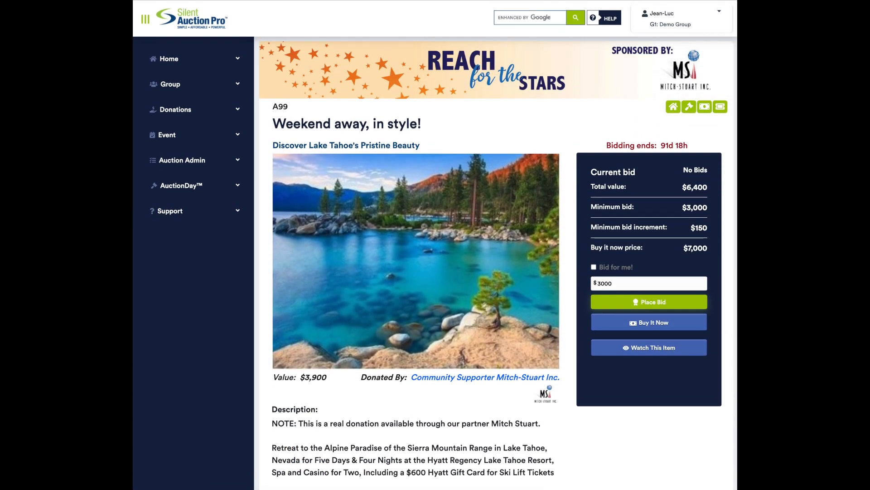